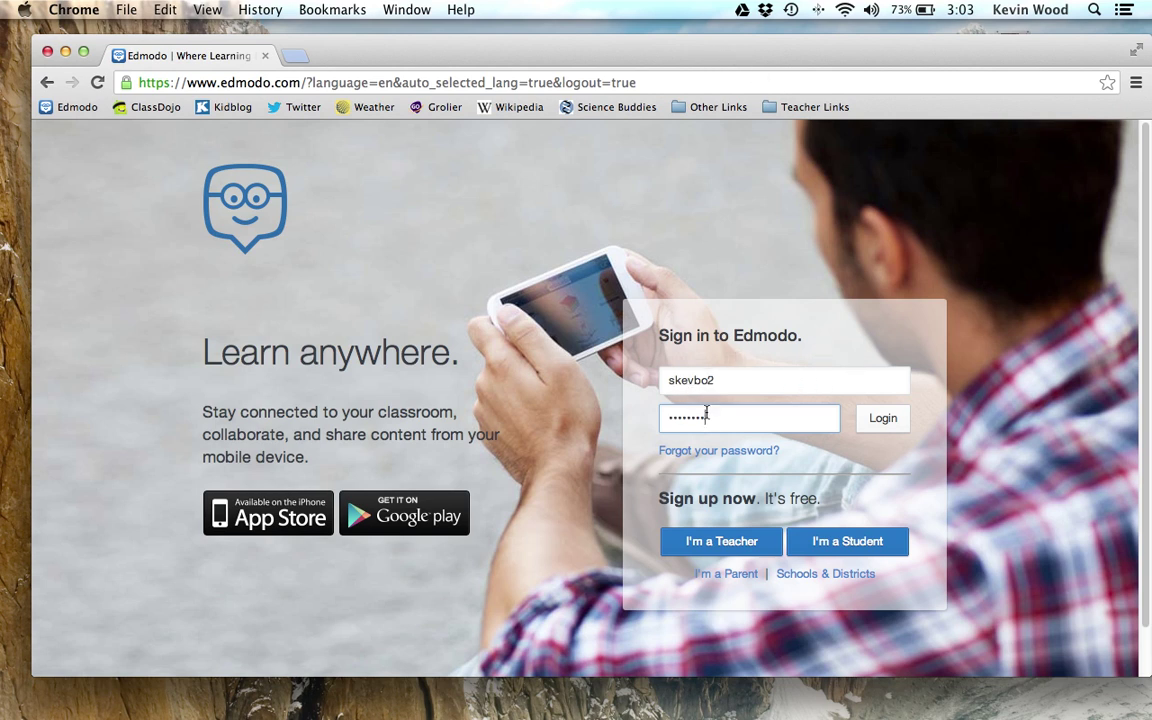
# - Submit the student username and password on the Edmodo sign-in form
pyautogui.click(883, 419)
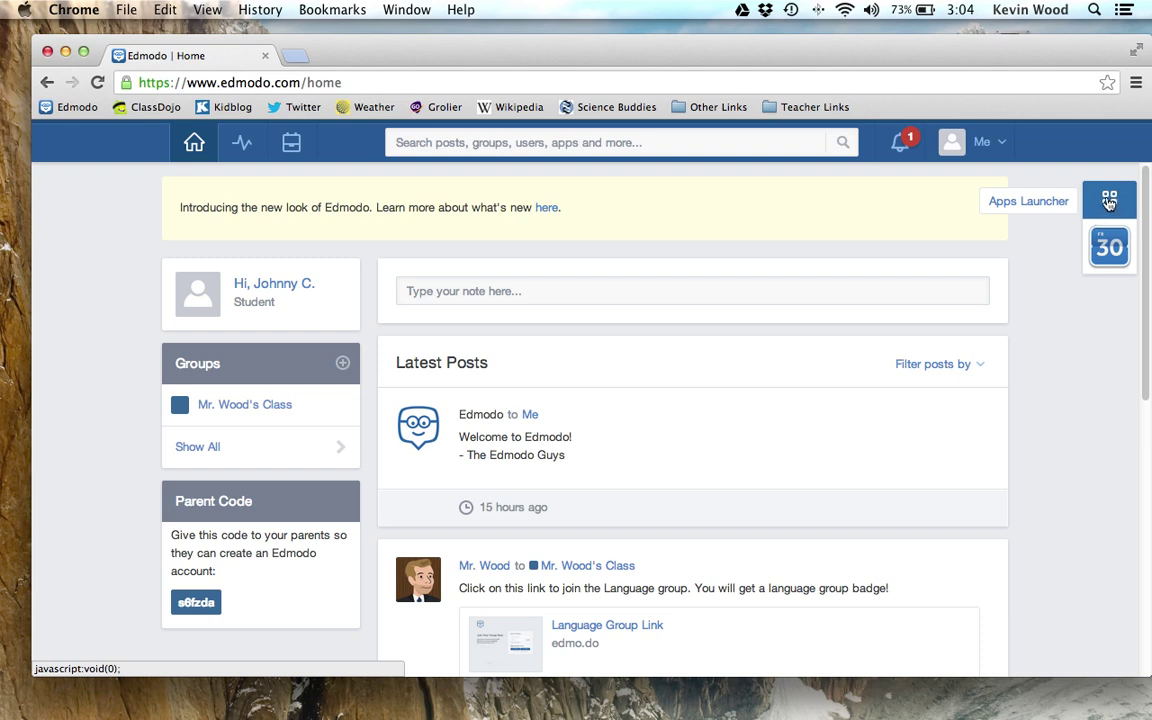
# - Open the Edmodo Planner from the right-hand sidebar
pyautogui.click(1115, 256)
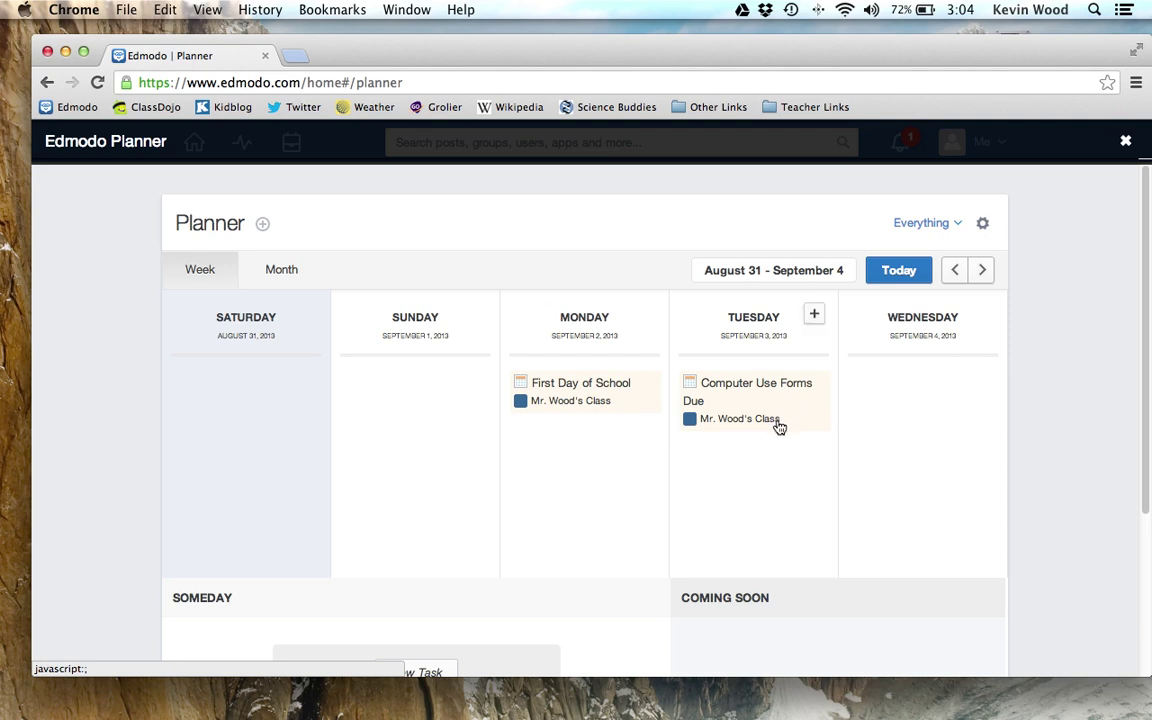
# - Switch the Planner to month view and move forward to September 2013
pyautogui.scroll(-2, 1070, 470)
pyautogui.click(283, 271)
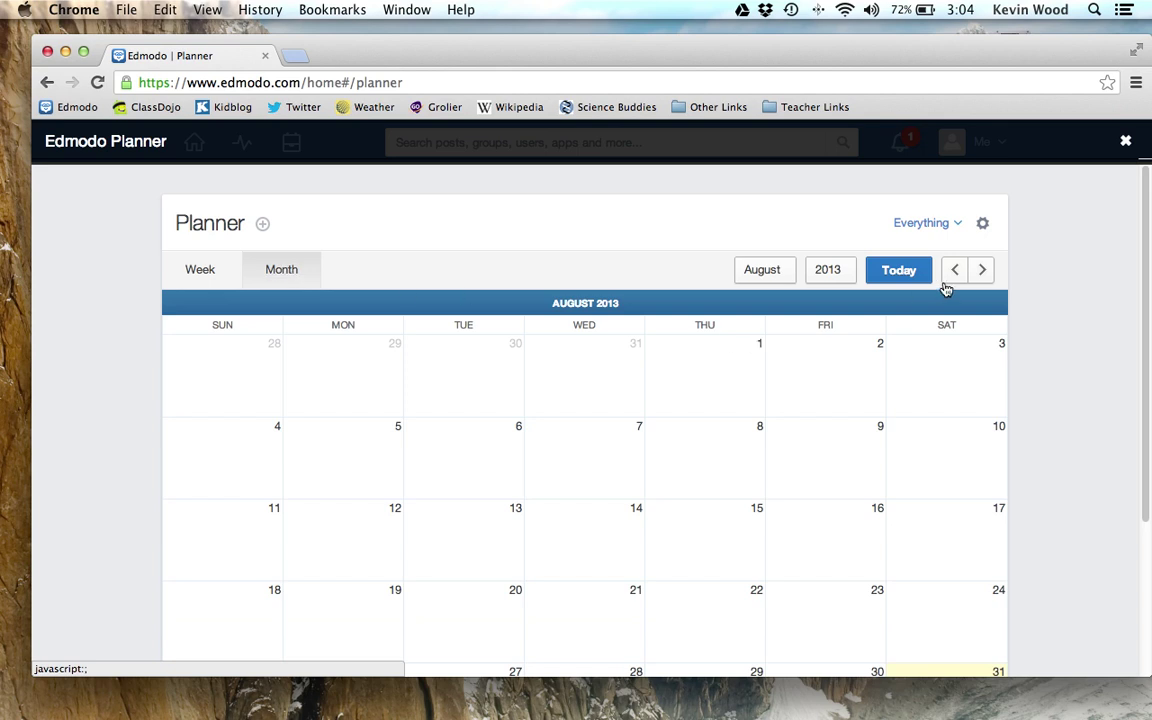
pyautogui.click(984, 268)
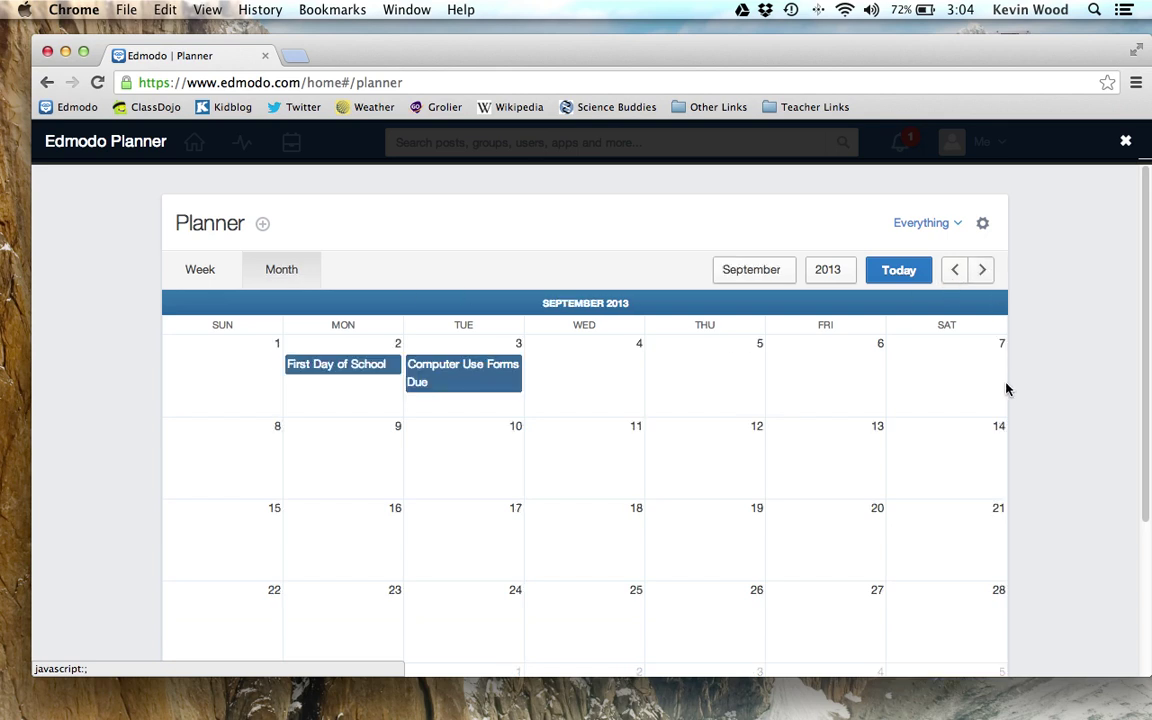
# - Start a new event on Thursday, September 5, 2013
pyautogui.scroll(-2, 1006, 389)
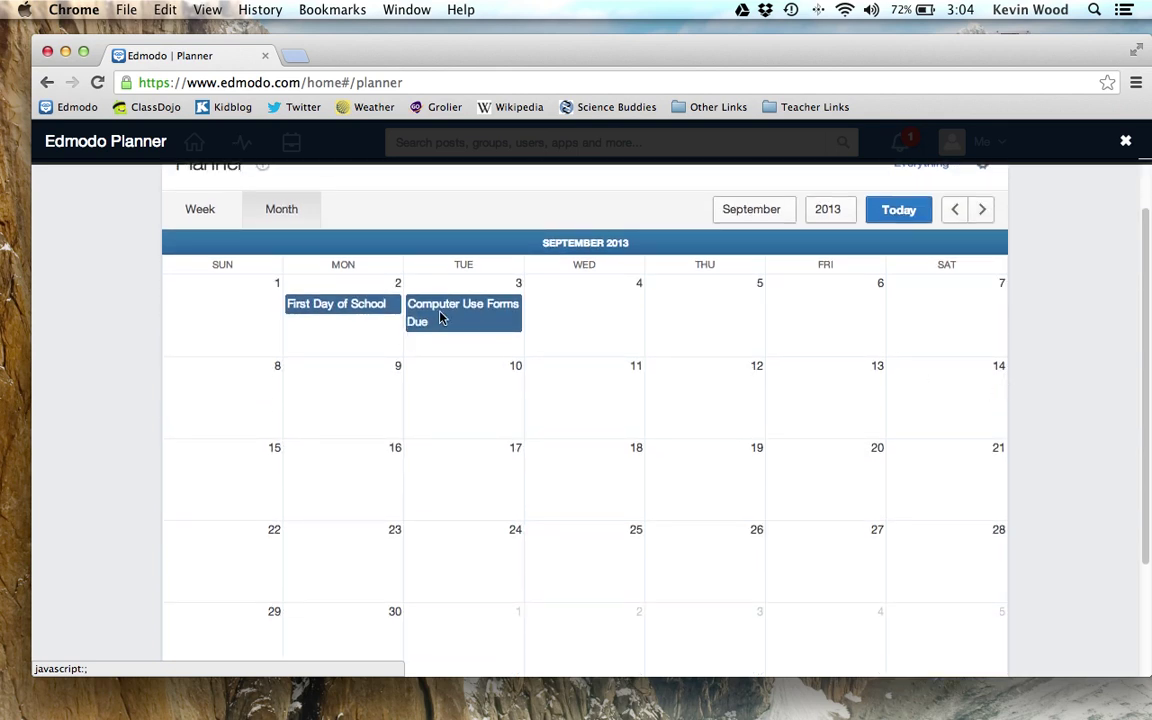
pyautogui.scroll(2, 797, 357)
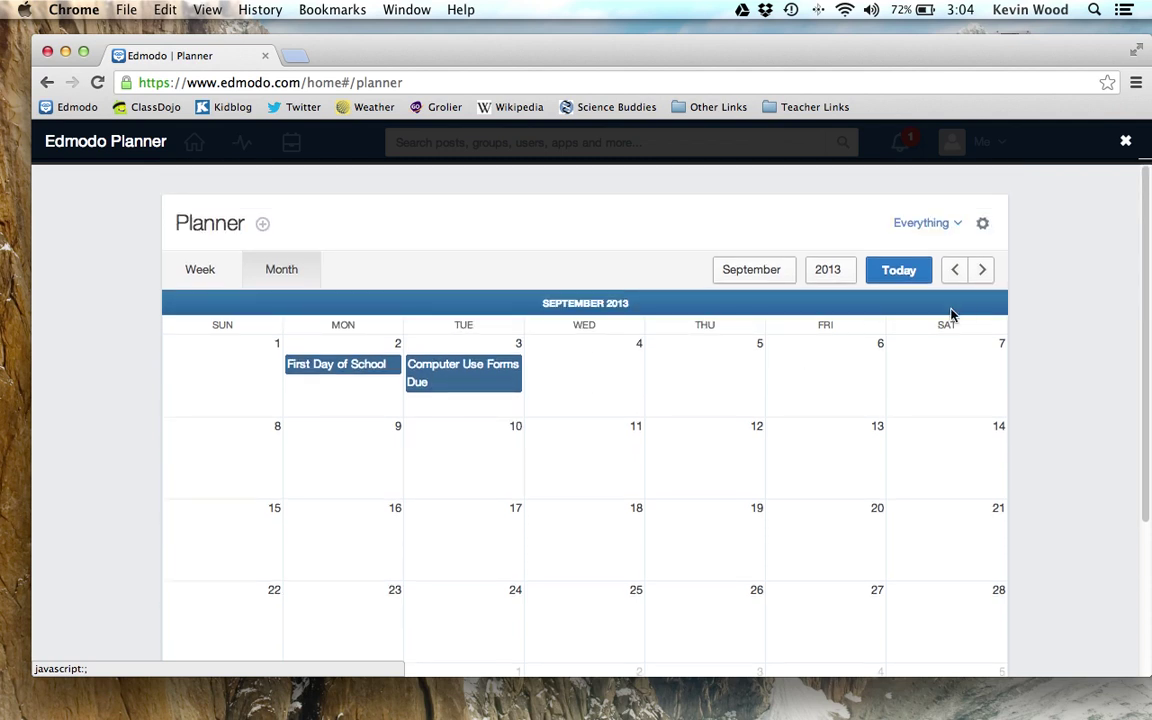
pyautogui.scroll(-5, 923, 458)
pyautogui.scroll(-2, 921, 471)
pyautogui.scroll(6, 921, 471)
pyautogui.click(699, 375)
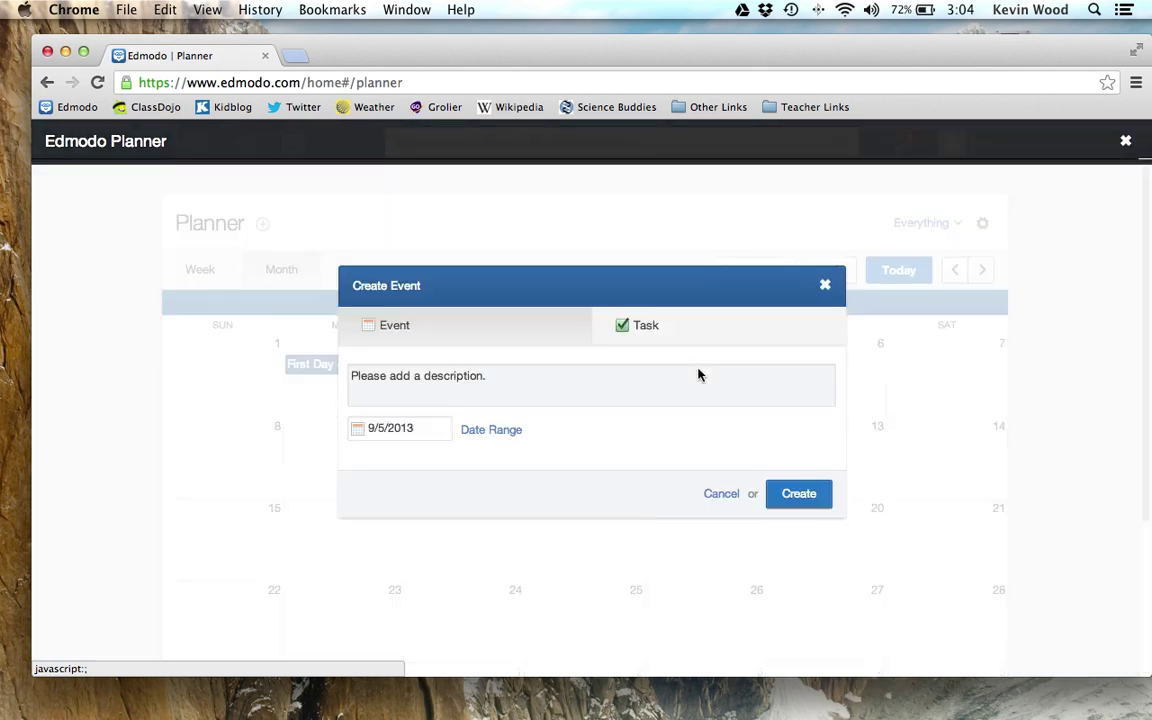
# - Create a 'Book Report Due' event on September 5, then close the Planner
pyautogui.click(408, 375)
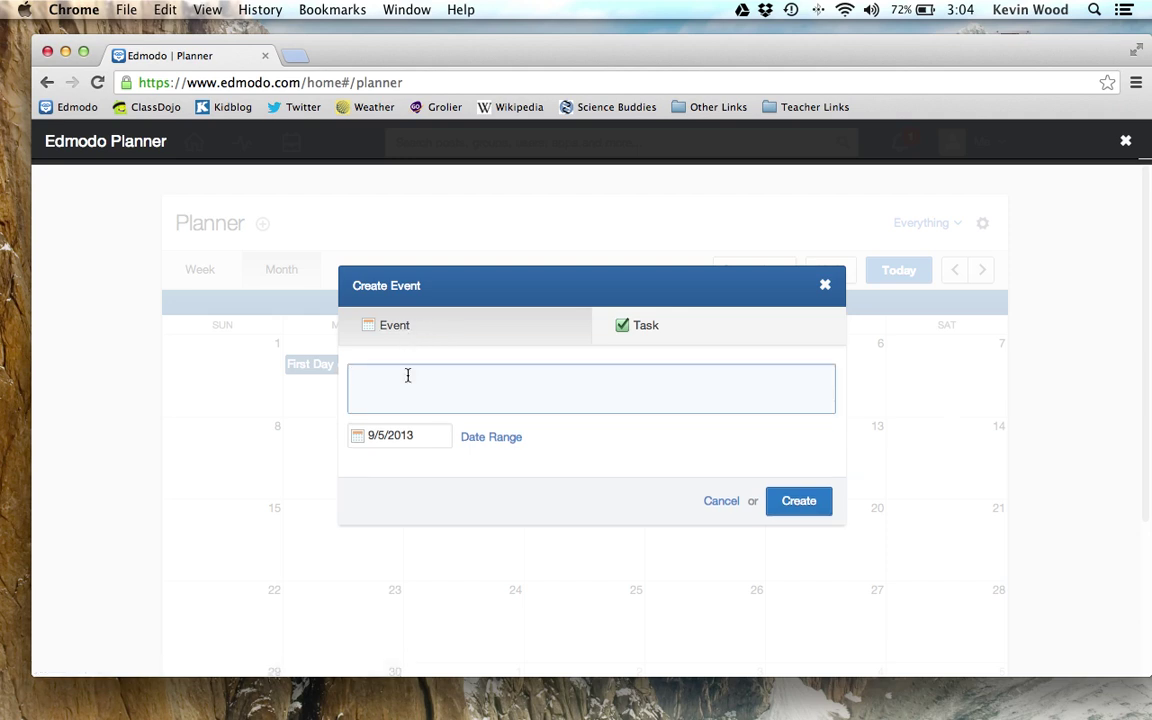
pyautogui.write('Book Report Due')
pyautogui.click(802, 510)
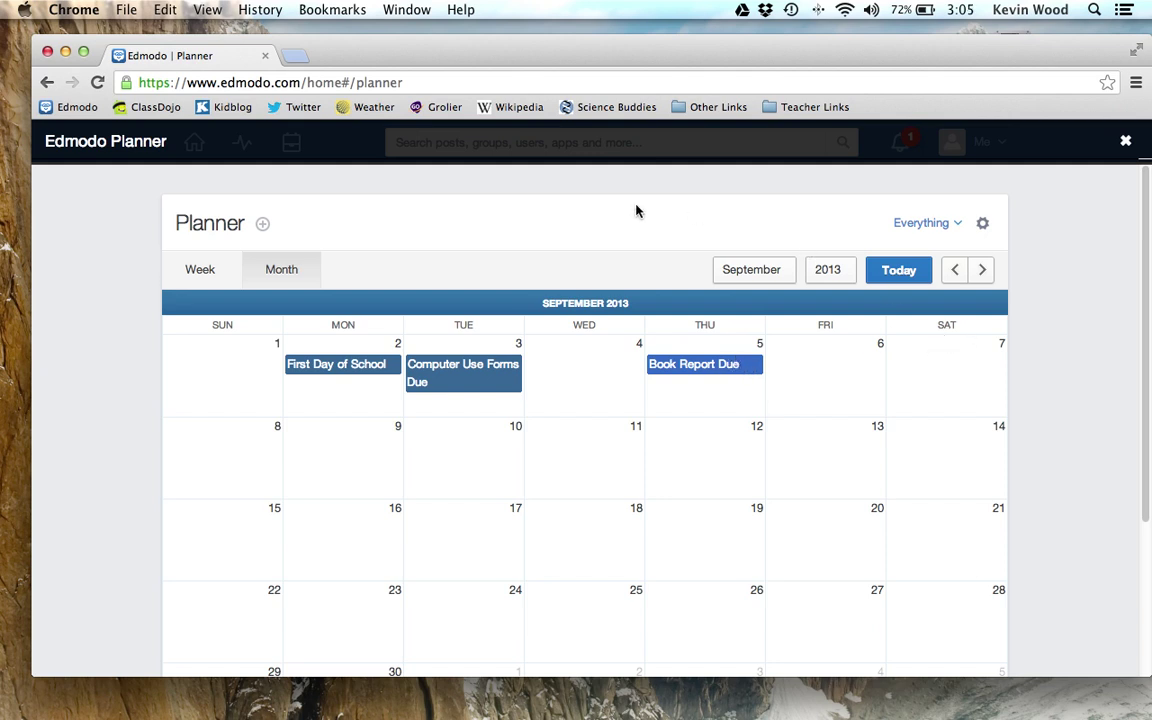
pyautogui.click(1125, 142)
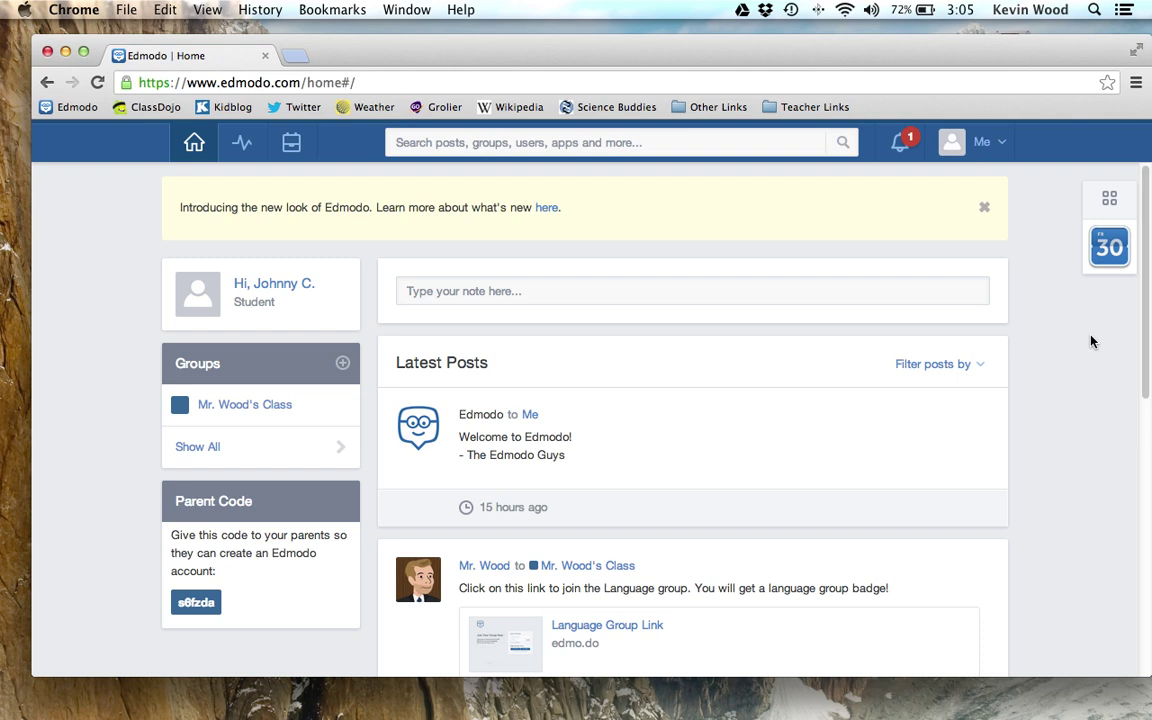
# - Open the Apps Launcher from the right sidebar grid icon
pyautogui.click(1109, 203)
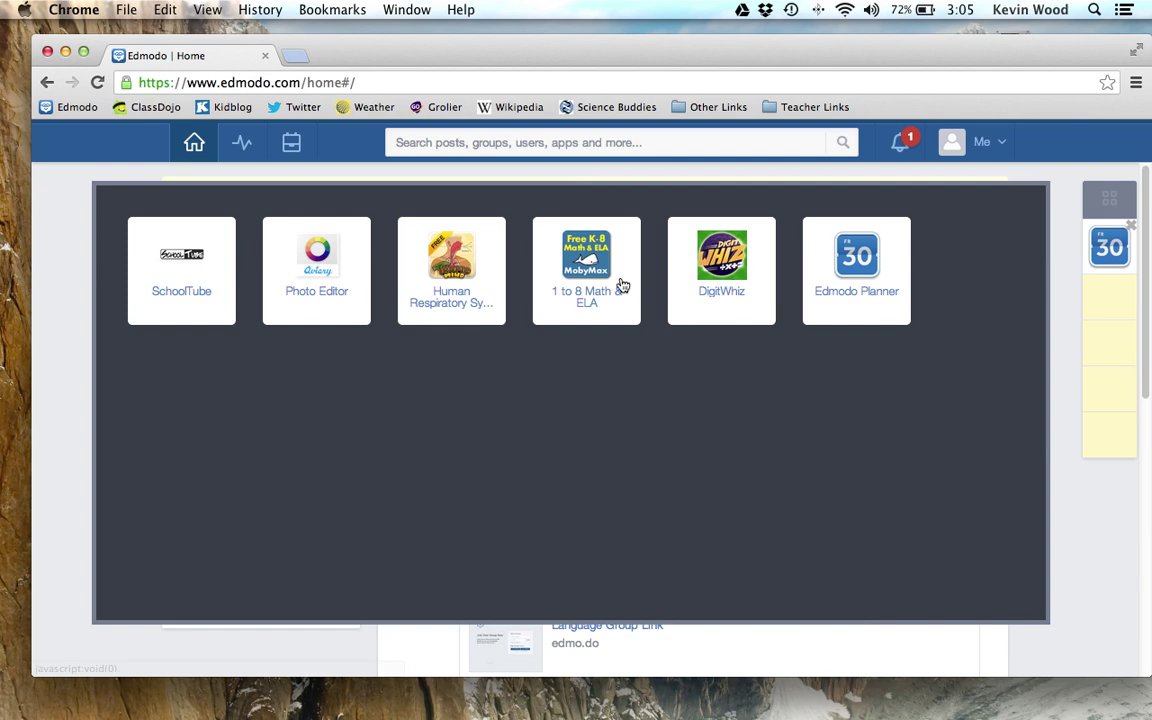
# - Pin the 1 to 8 Math & ELA app to the sidebar, close the launcher, and launch it
pyautogui.moveTo(528, 239); pyautogui.dragTo(1110, 293)
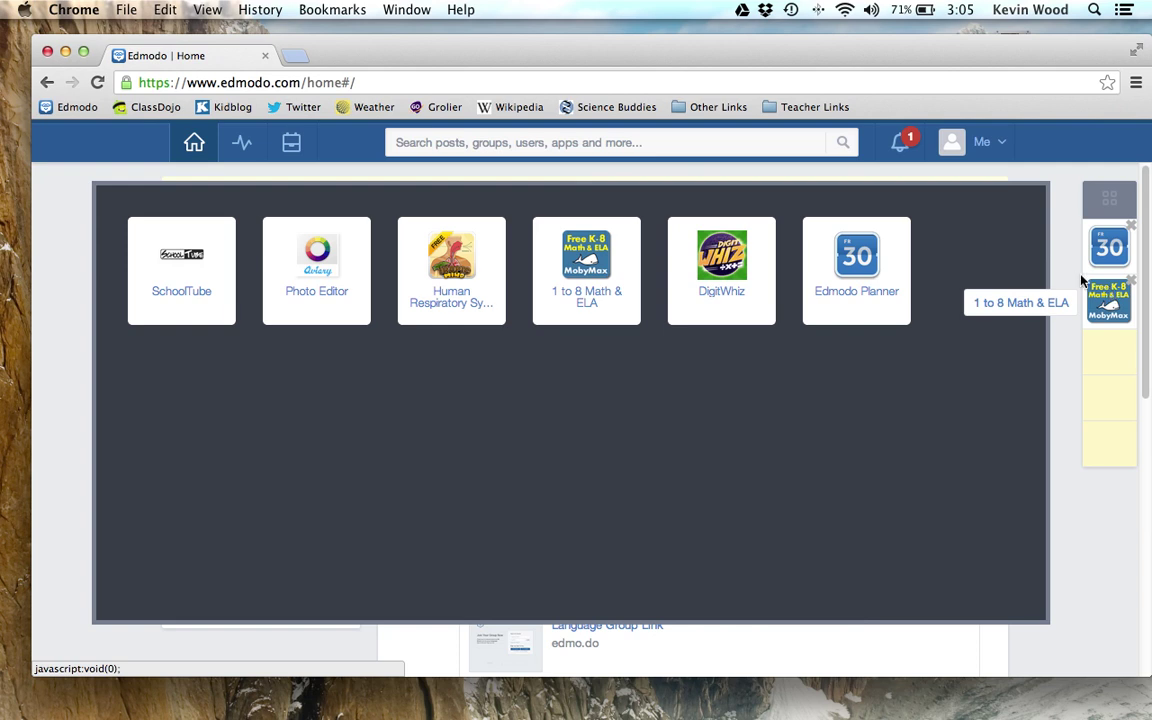
pyautogui.click(1067, 268)
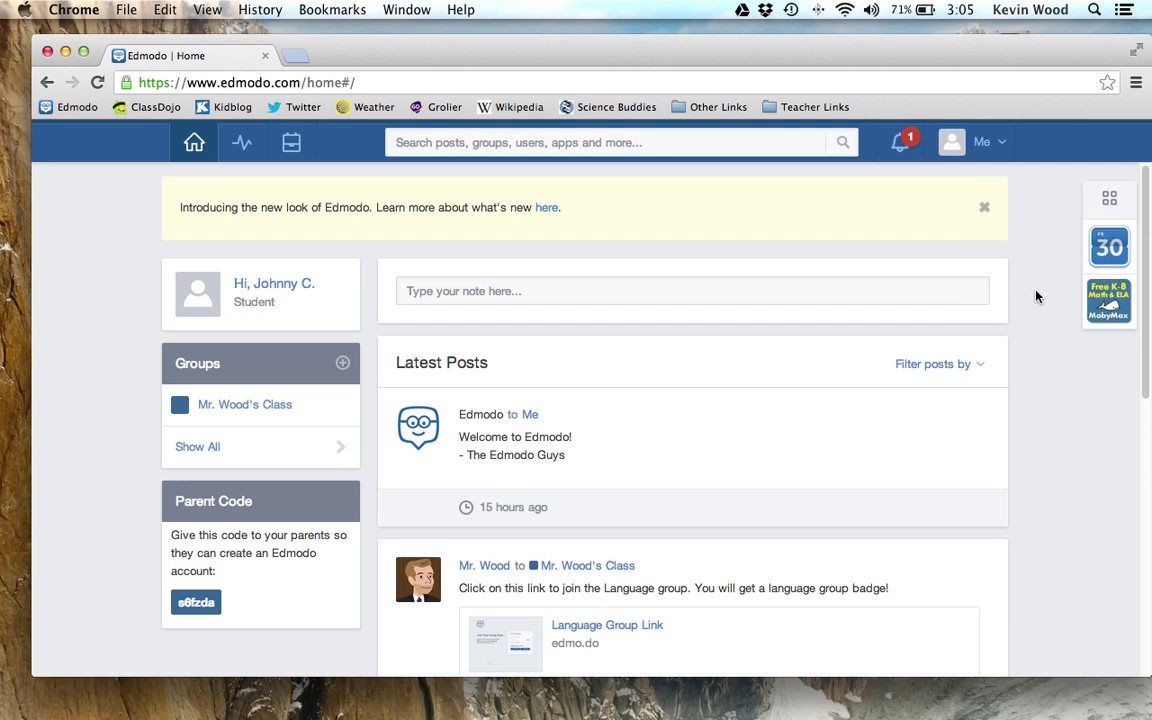
pyautogui.click(1101, 307)
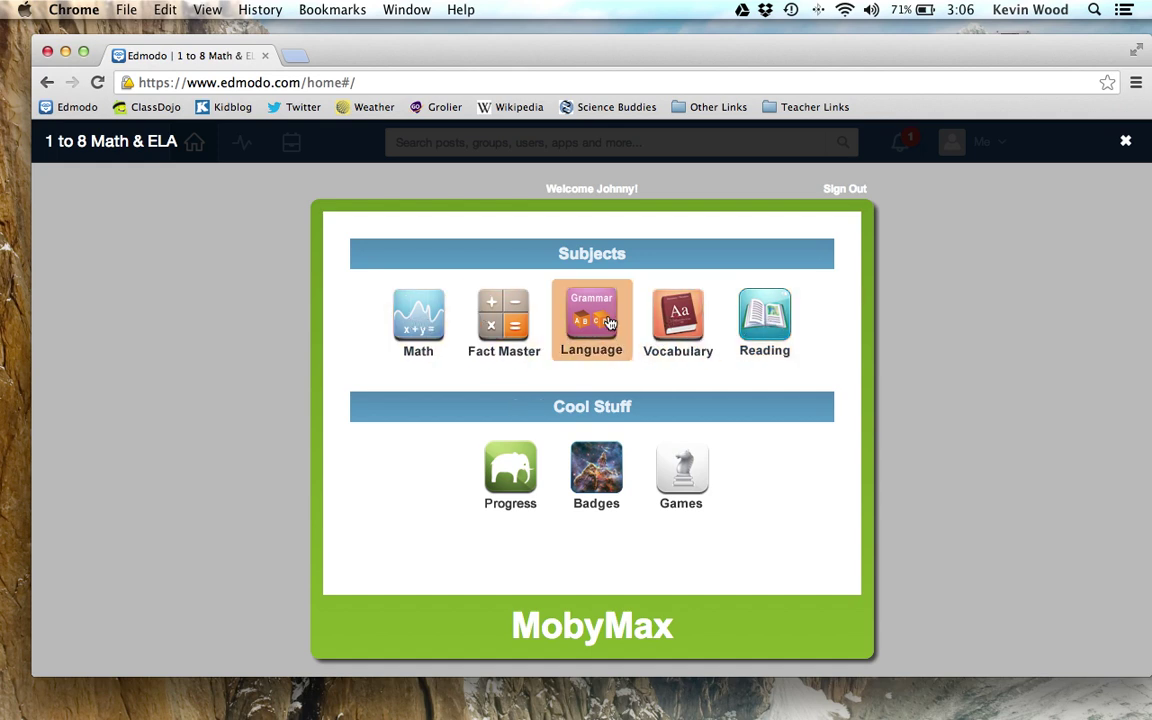
# - Open the Math subject, mute the sound, and continue past the placement test intro
pyautogui.click(426, 323)
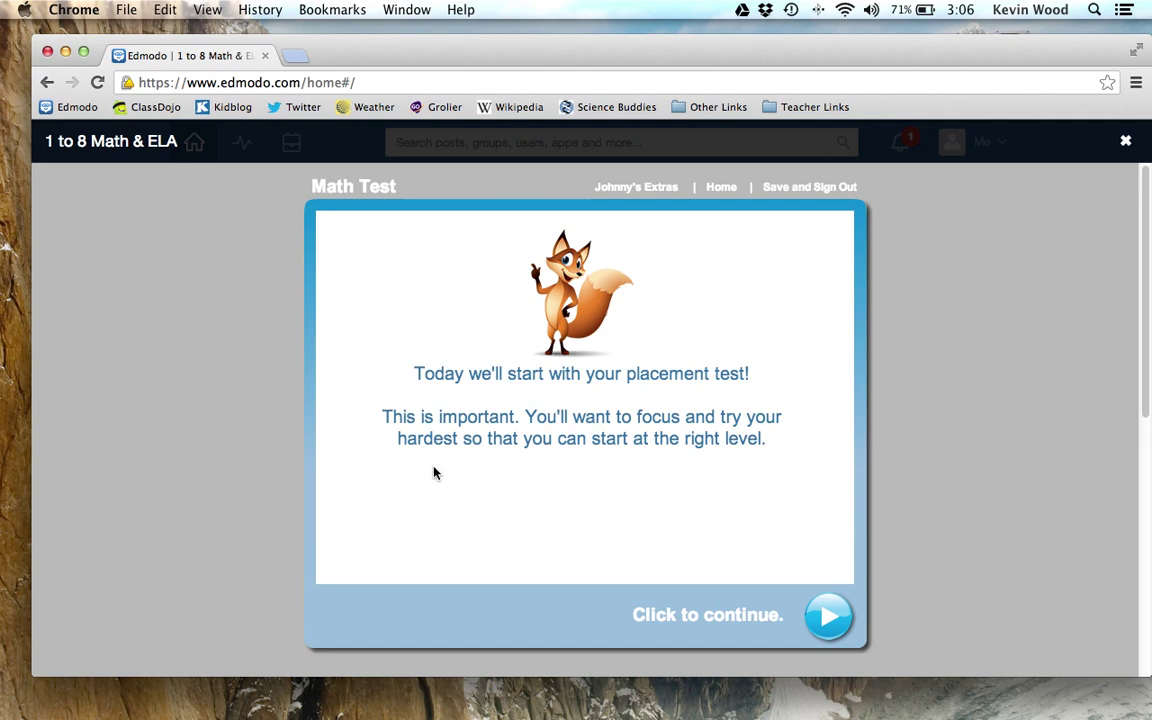
pyautogui.press('XF86AudioMute')
pyautogui.click(825, 616)
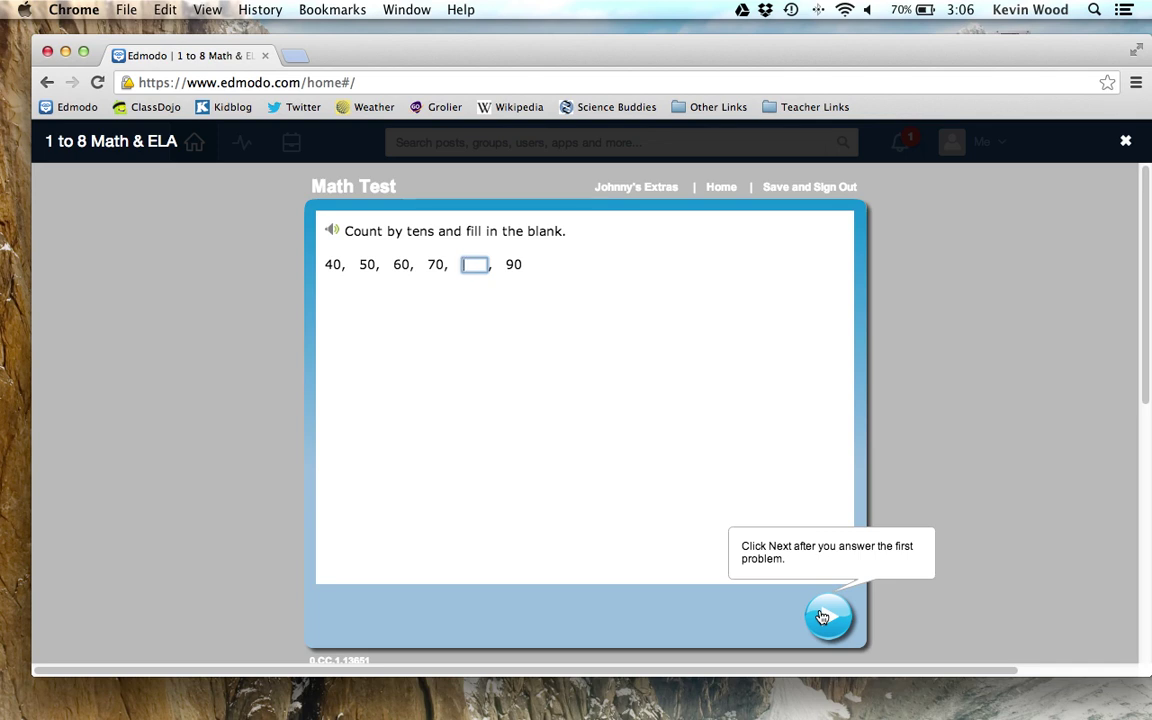
# - Have the 'Count by tens' question read aloud with the sound turned back on
pyautogui.press('XF86AudioRaiseVolume')
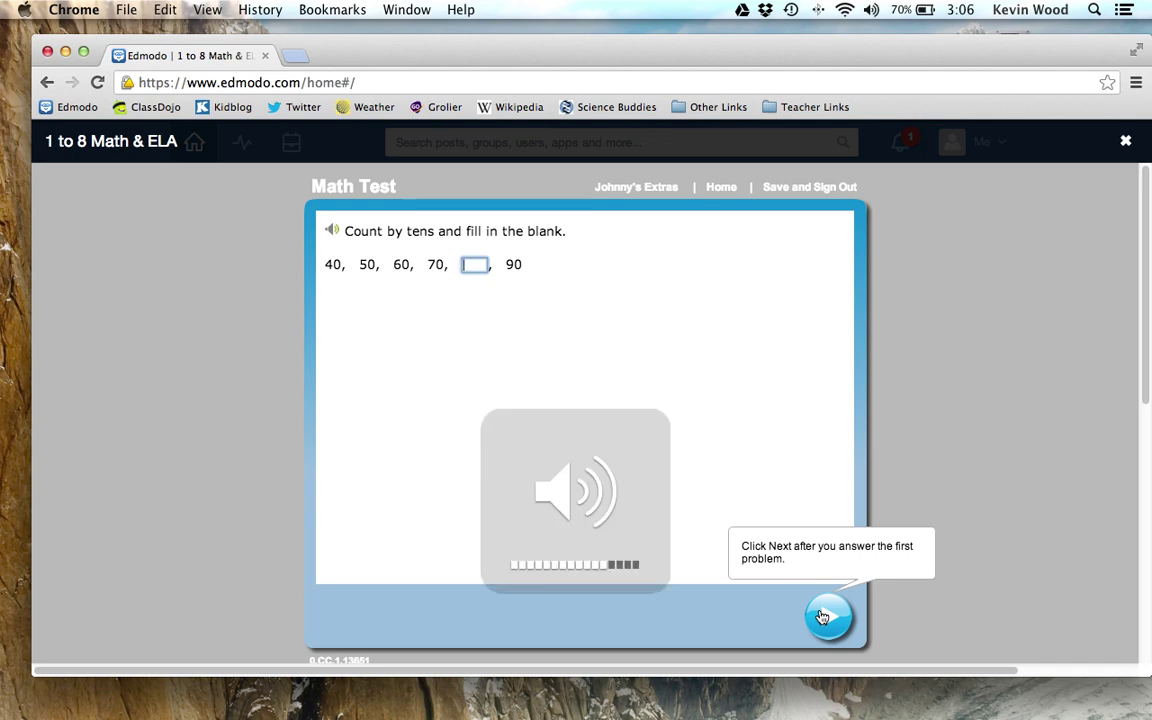
pyautogui.press('XF86AudioMute')
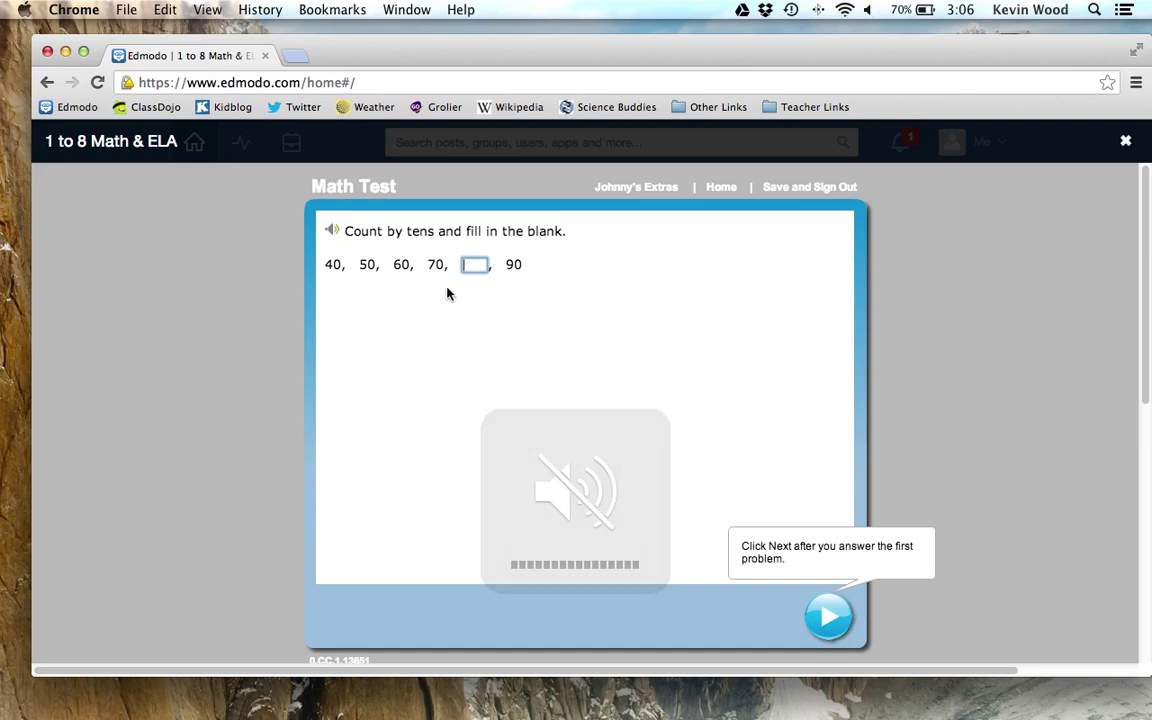
pyautogui.moveTo(346, 231); pyautogui.dragTo(434, 231)
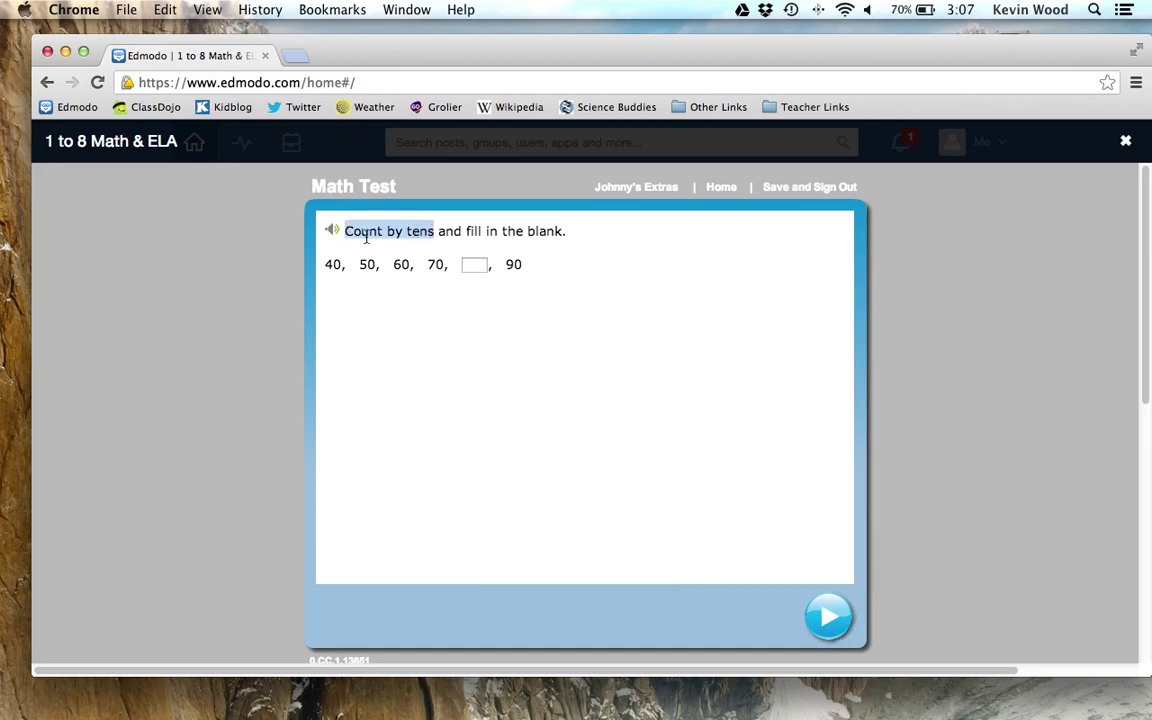
pyautogui.click(347, 226)
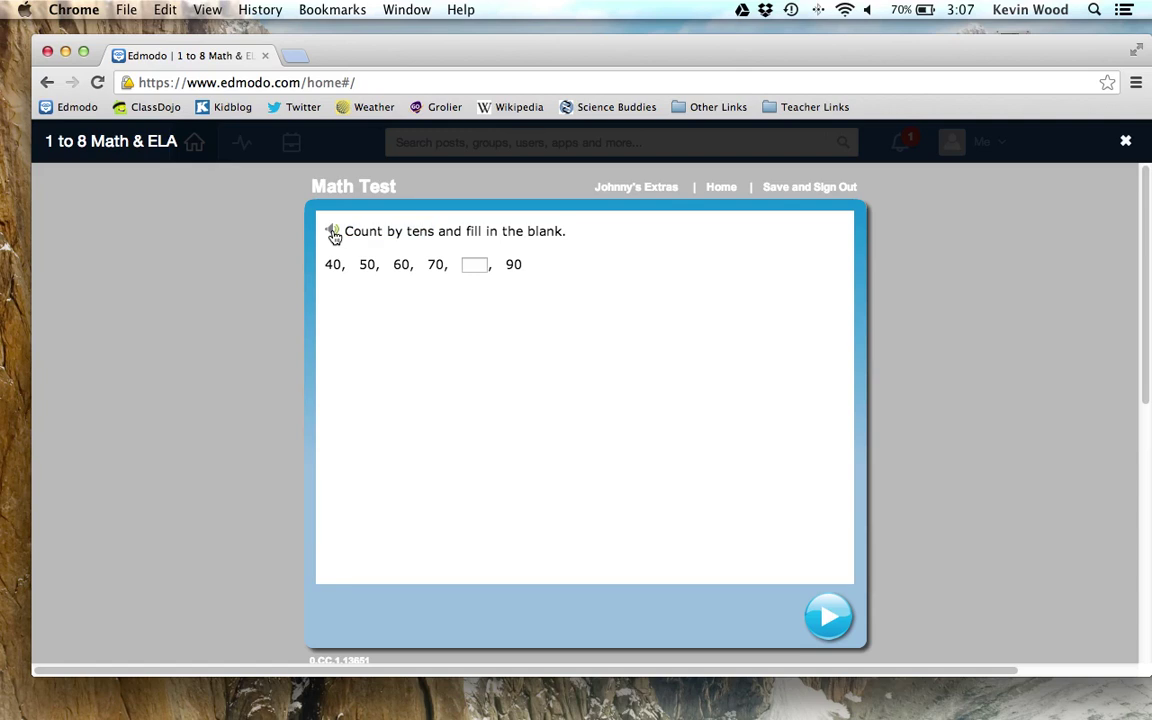
pyautogui.press('XF86AudioMute')
# - Answer 80 in the blank and submit it
pyautogui.click(476, 266)
pyautogui.write('80')
pyautogui.click(828, 617)
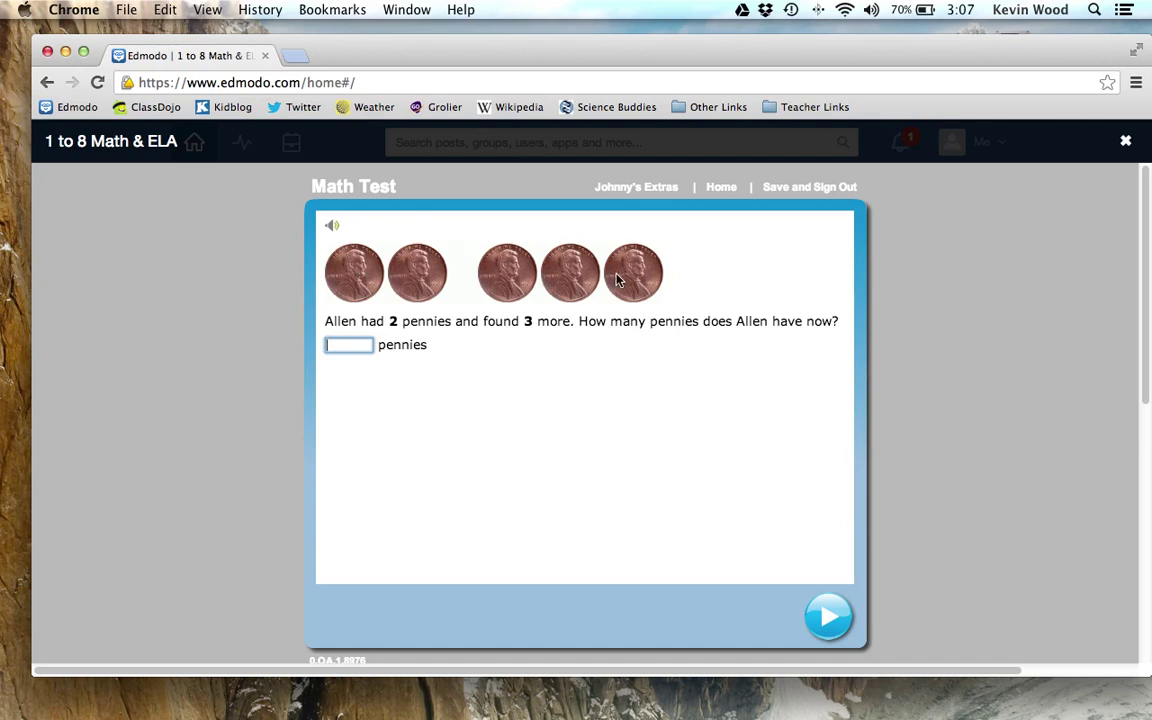
# - Enter 5 for the pennies problem, then go back to the MobyMax home menu
pyautogui.write('5')
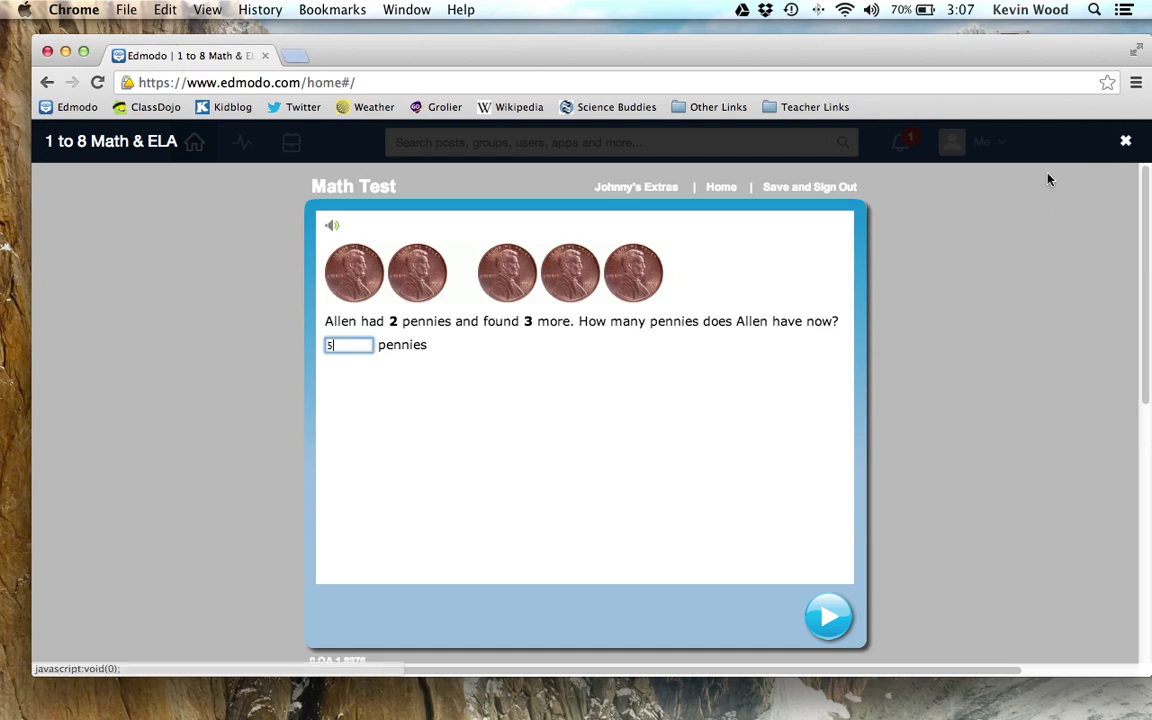
pyautogui.click(724, 189)
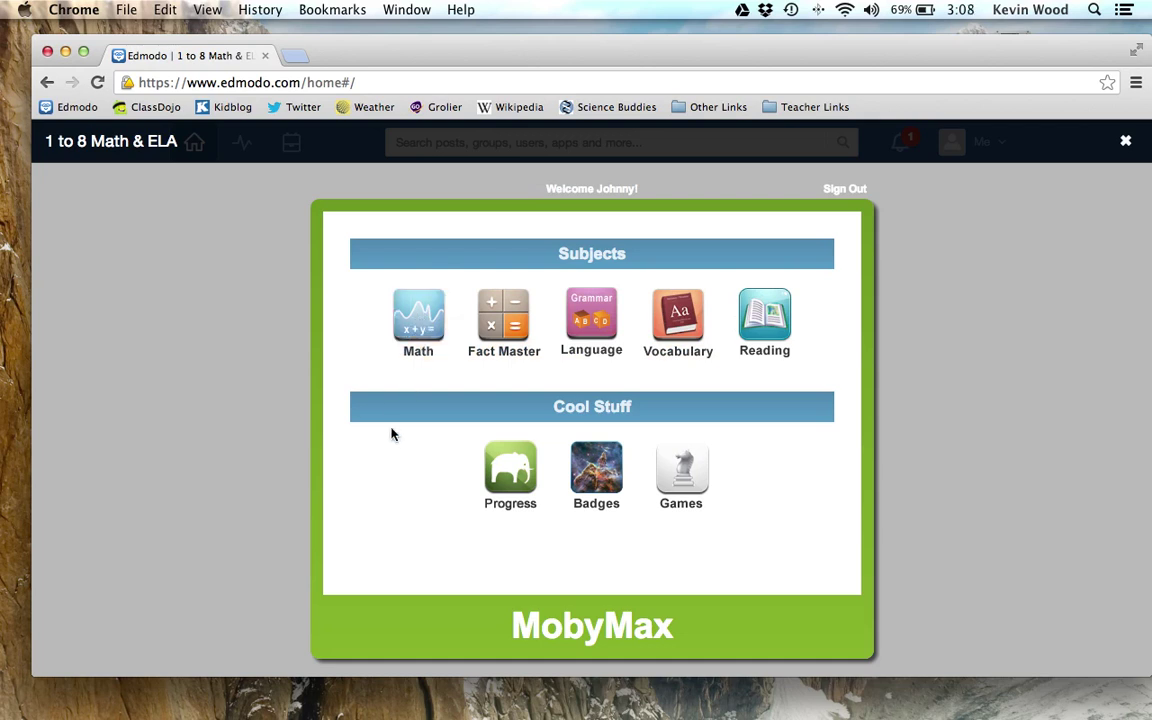
# - View the Game Time list, close it, then close MobyMax
pyautogui.click(690, 472)
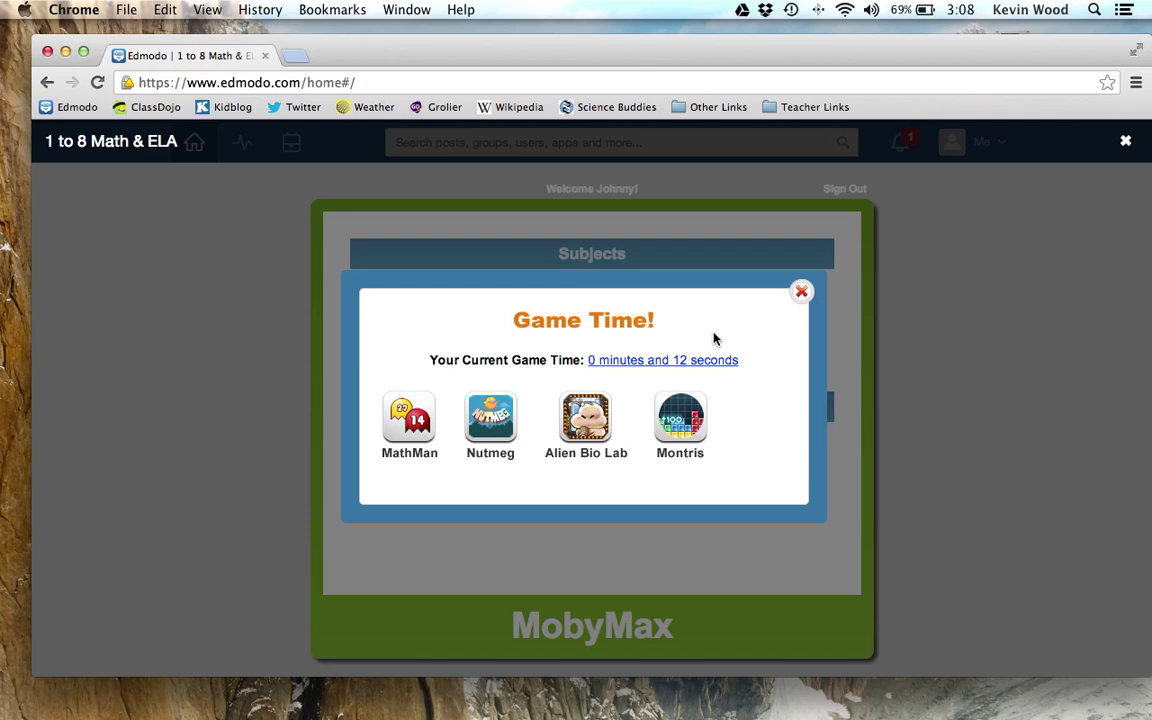
pyautogui.click(801, 293)
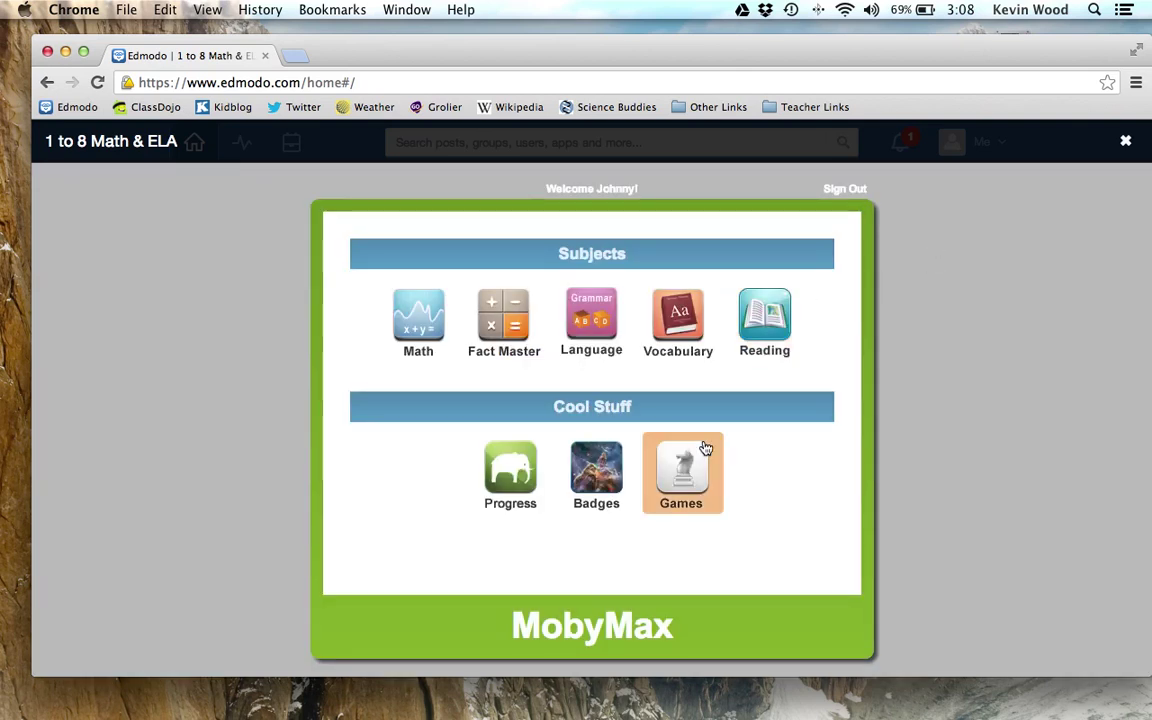
pyautogui.click(1124, 141)
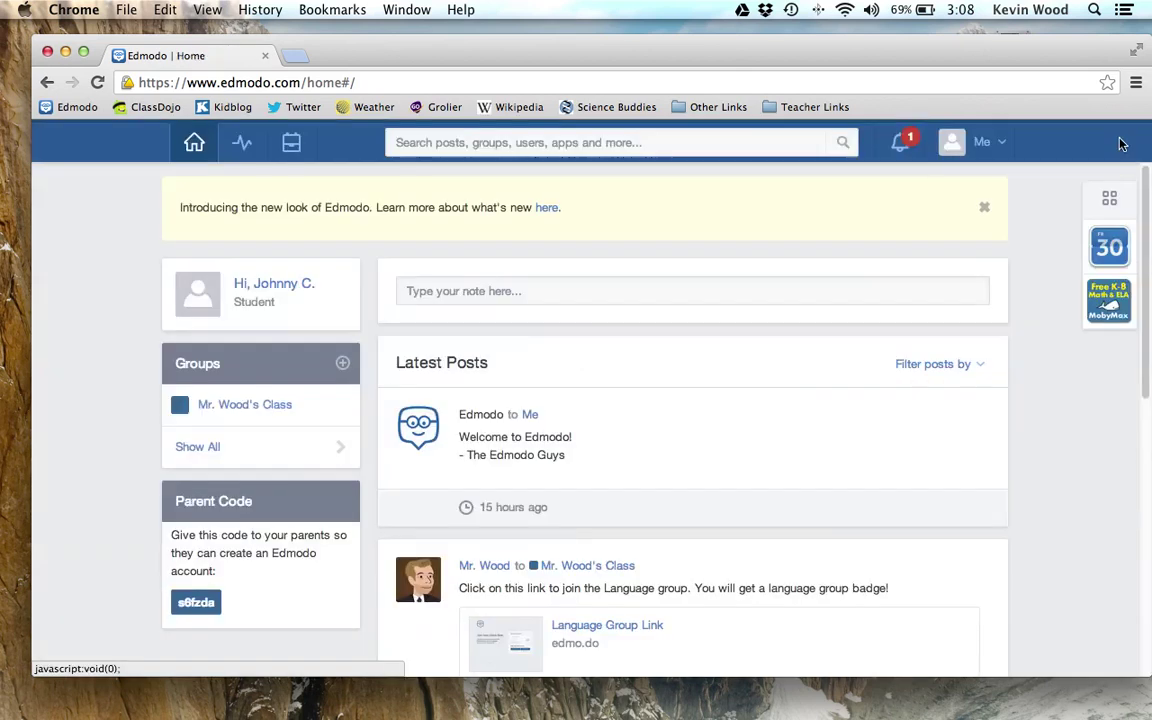